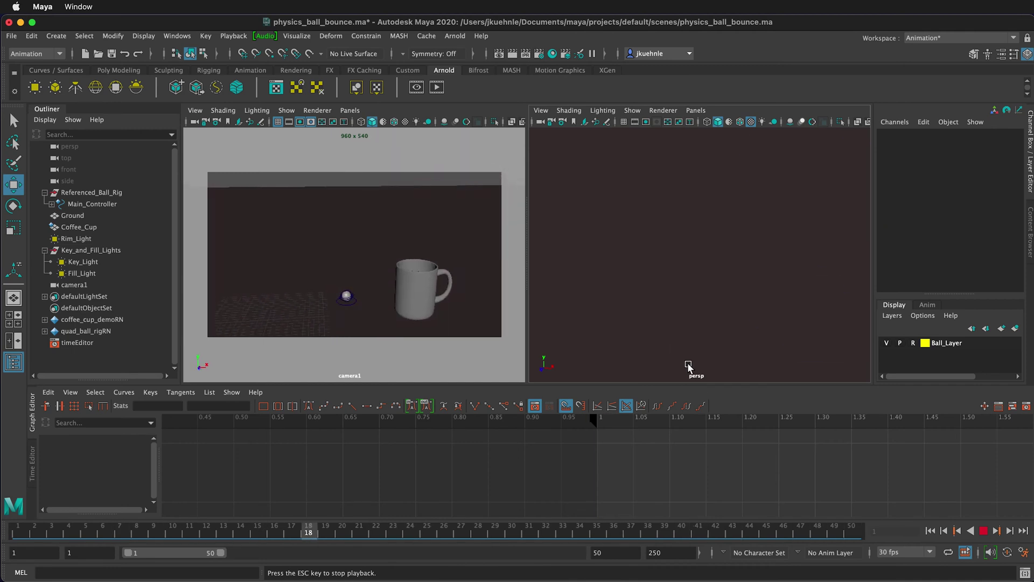
# Stop the ball-bounce playback on frame 28 and bring up Render Settings
pyautogui.click(982, 529)
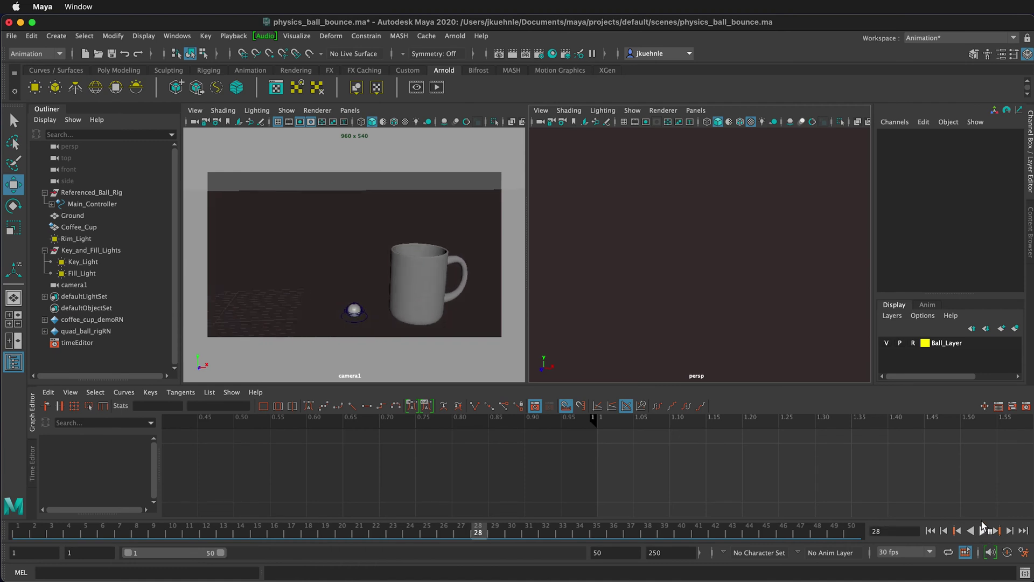
pyautogui.click(538, 53)
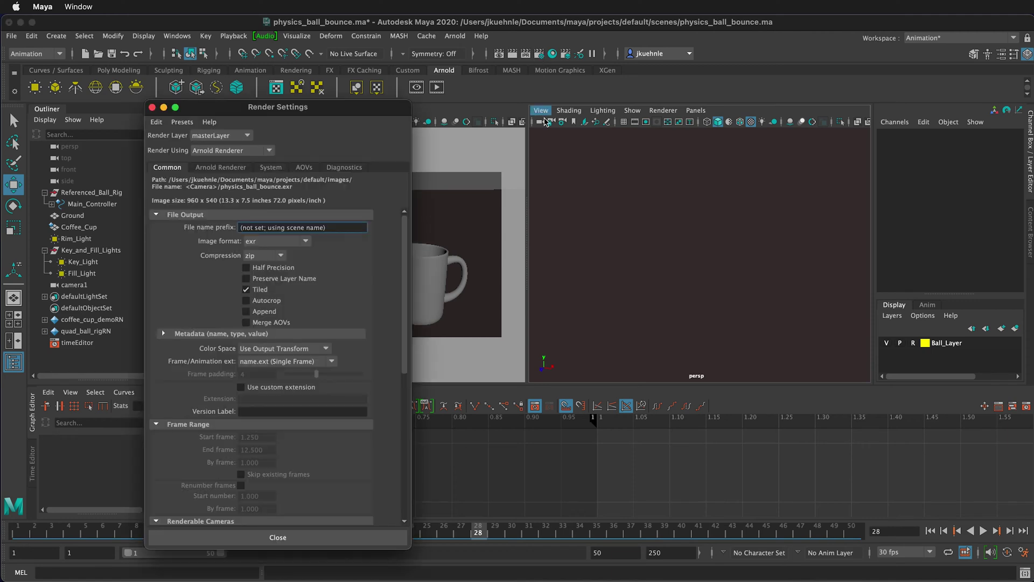
# Switch the renderer to Arnold Renderer, check its sampling settings, then return to Common
pyautogui.moveTo(328, 111); pyautogui.dragTo(501, 79)
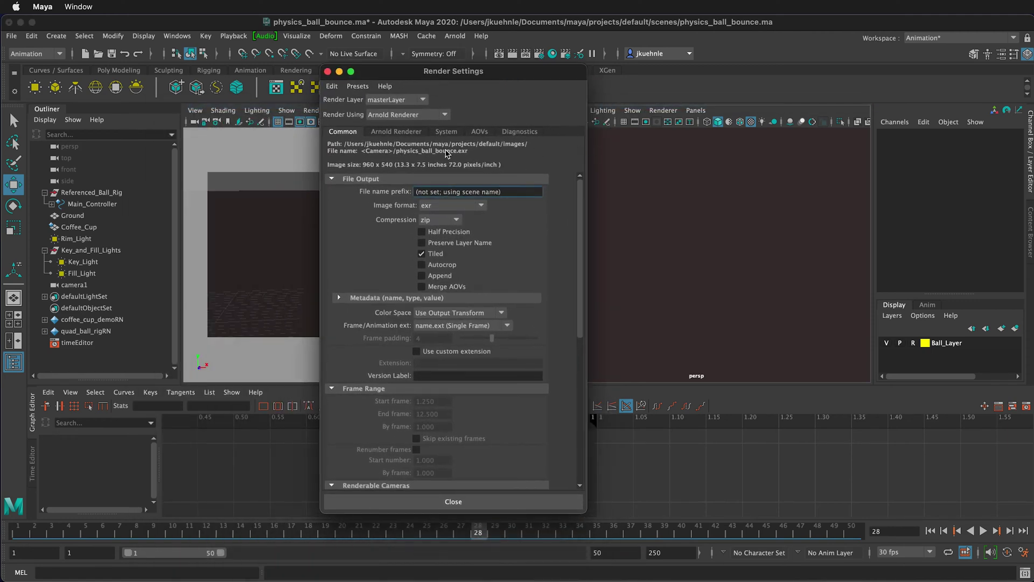
pyautogui.click(445, 114)
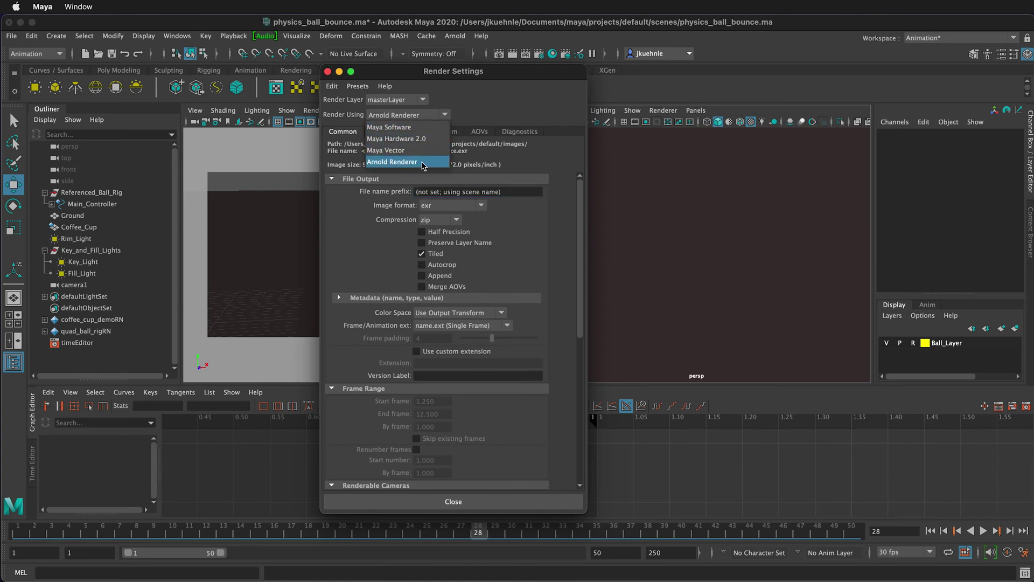
pyautogui.click(389, 163)
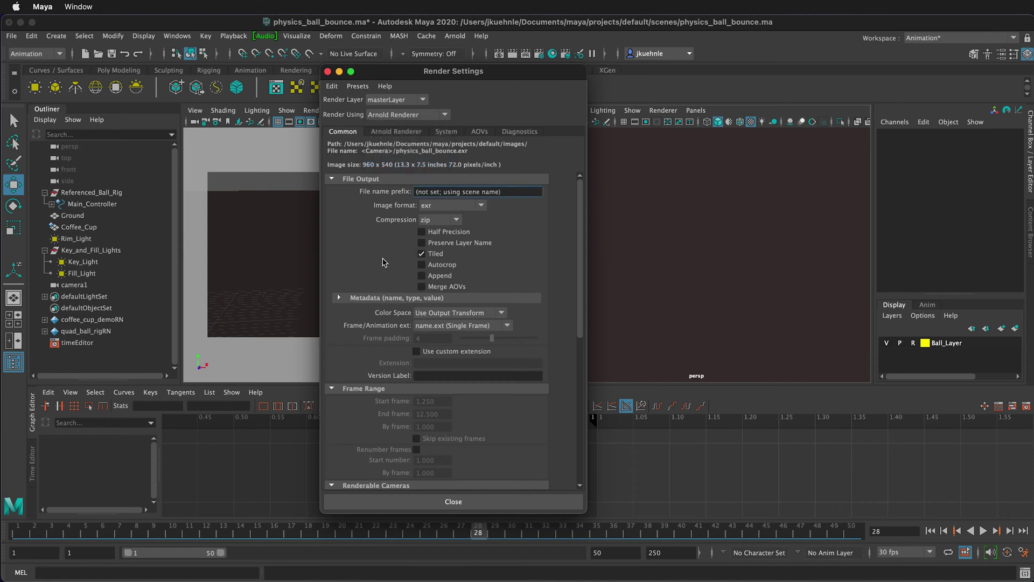
pyautogui.click(395, 133)
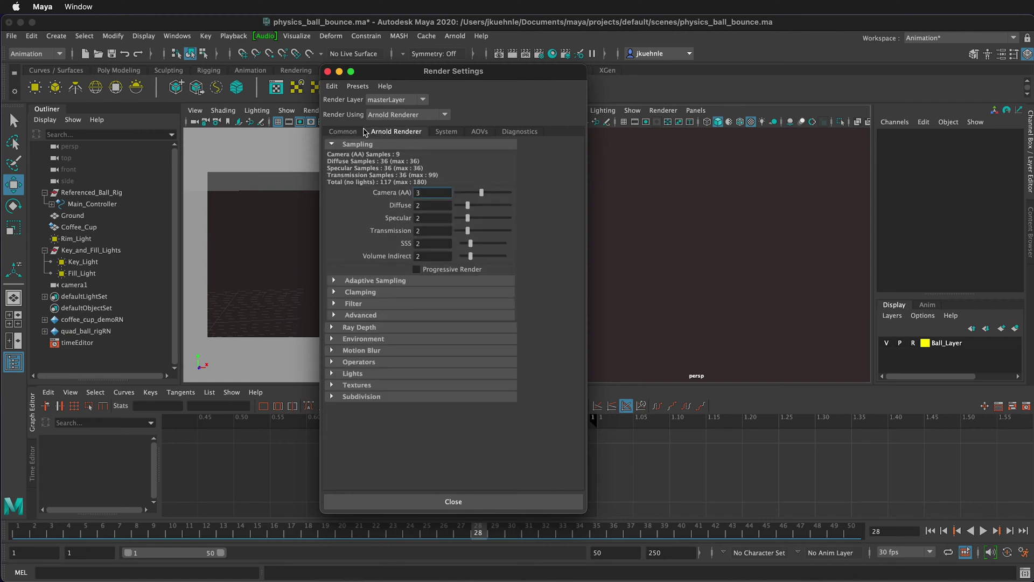
pyautogui.click(356, 132)
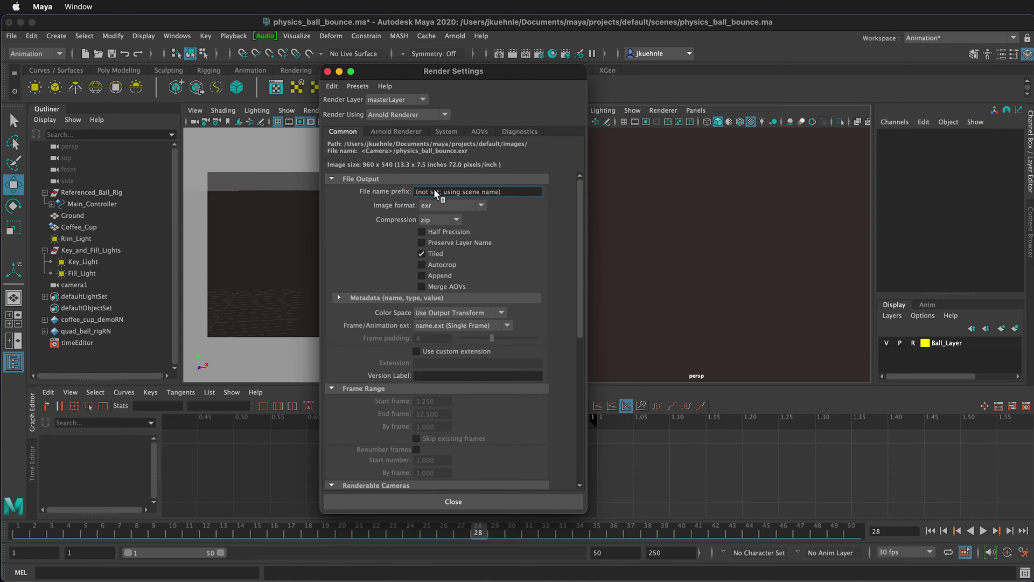
# Keep exr as the image format and set frame naming to name_#.ext with padding 4
pyautogui.click(484, 209)
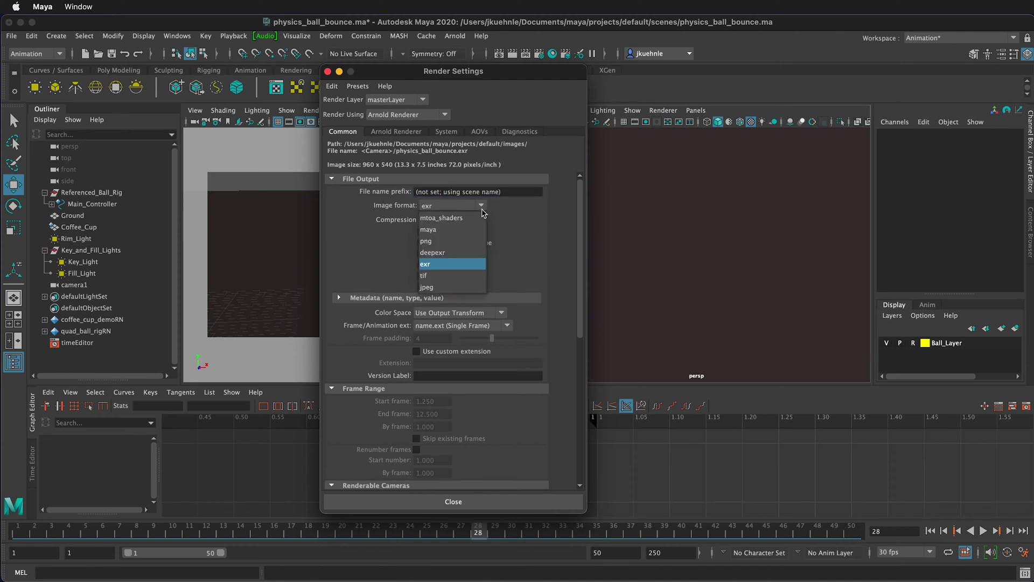
pyautogui.click(450, 266)
pyautogui.scroll(-4, 507, 229)
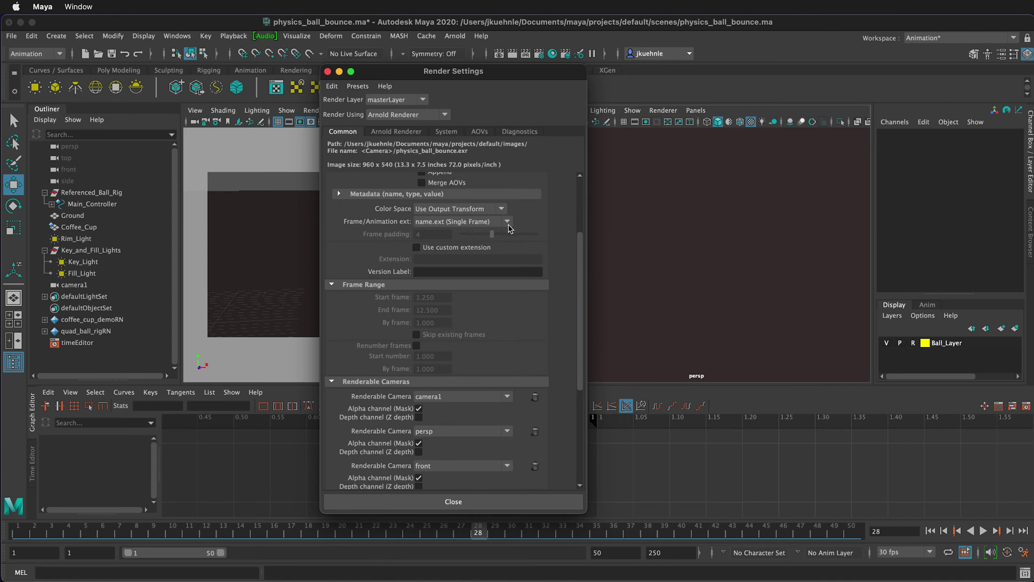
pyautogui.click(507, 225)
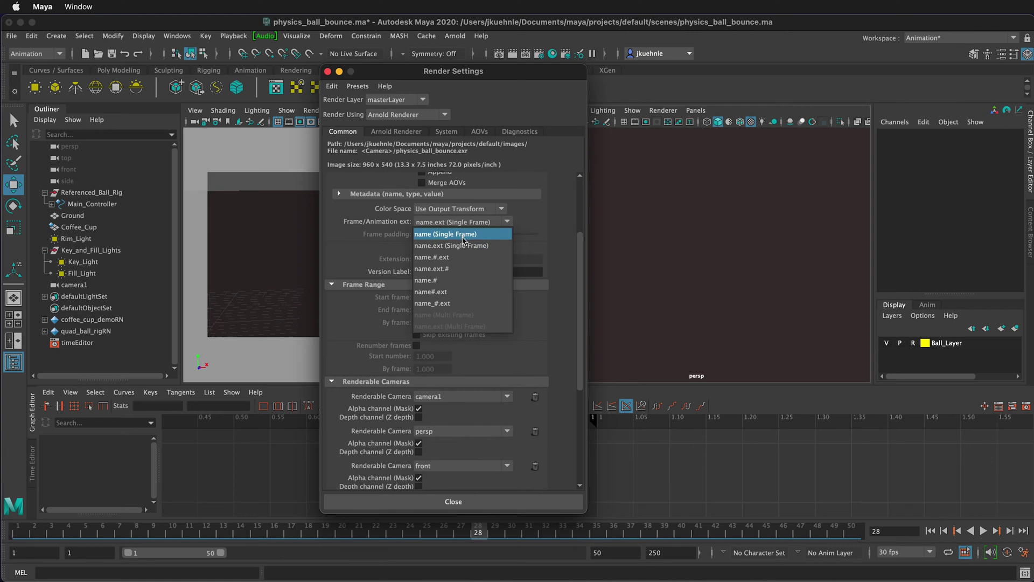
pyautogui.click(441, 305)
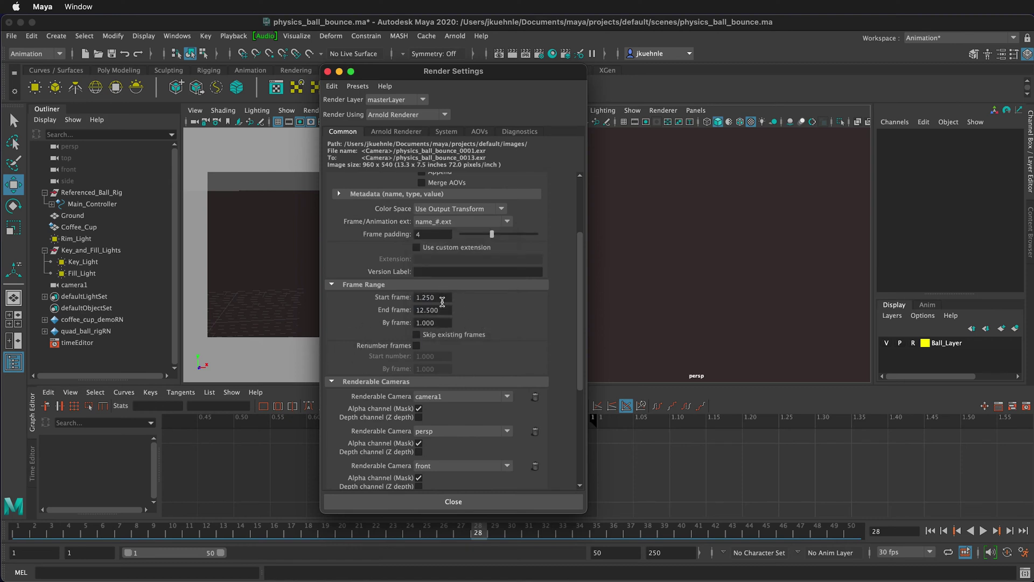
# Set the render Start frame to 1 and End frame to 50
pyautogui.doubleClick(441, 298)
pyautogui.write('1')
pyautogui.moveTo(443, 309); pyautogui.dragTo(376, 308)
pyautogui.write('50')
# Keep the HD_540 image size preset at 960 x 540
pyautogui.scroll(-3, 476, 340)
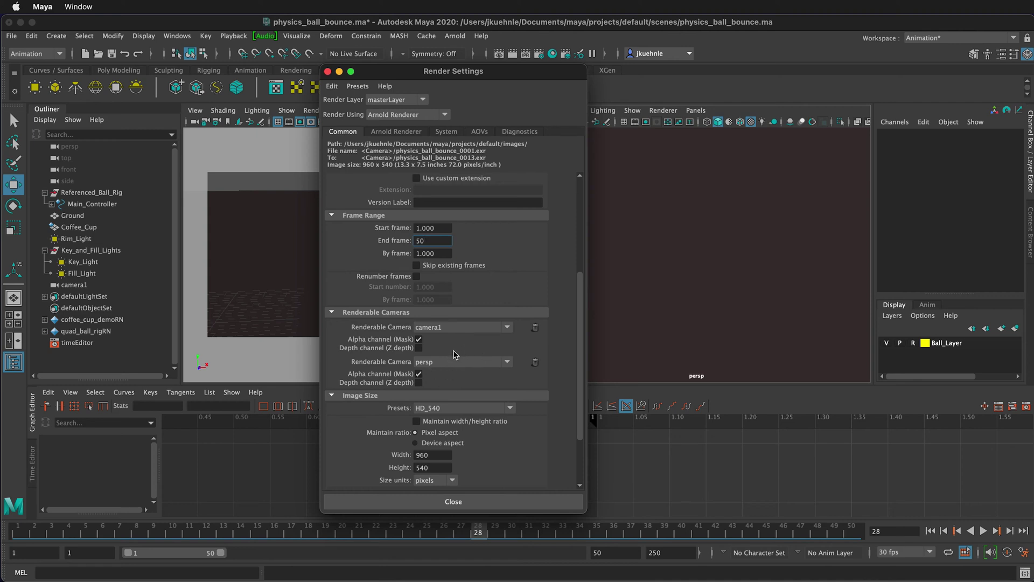
pyautogui.scroll(-3, 454, 354)
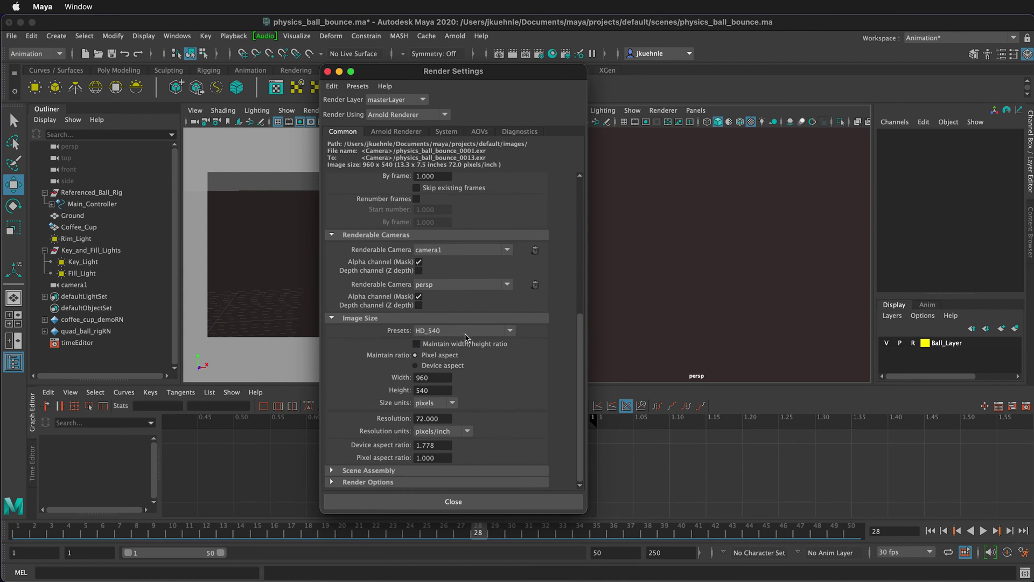
pyautogui.click(509, 331)
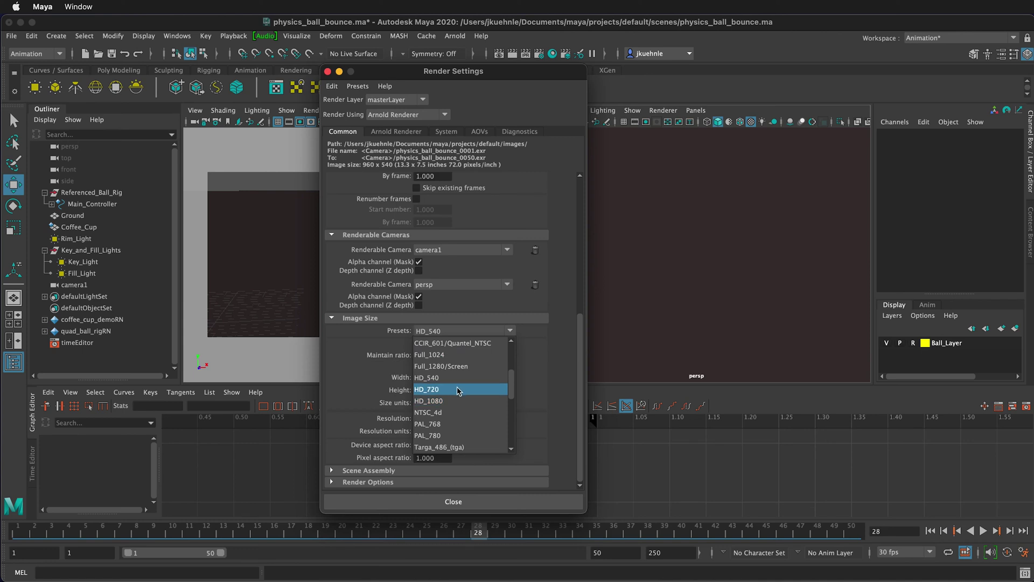
pyautogui.scroll(3, 468, 401)
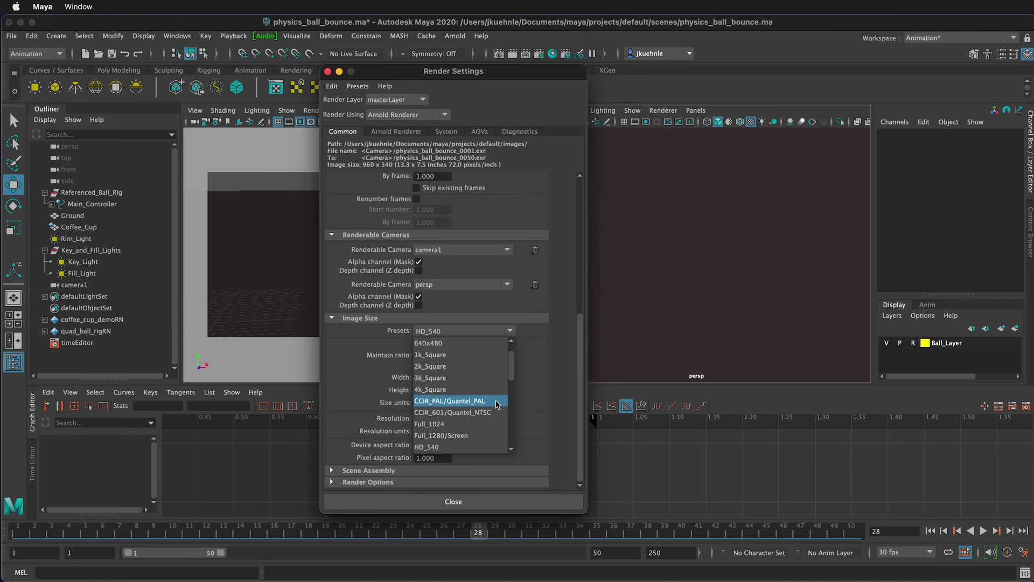
pyautogui.click(444, 413)
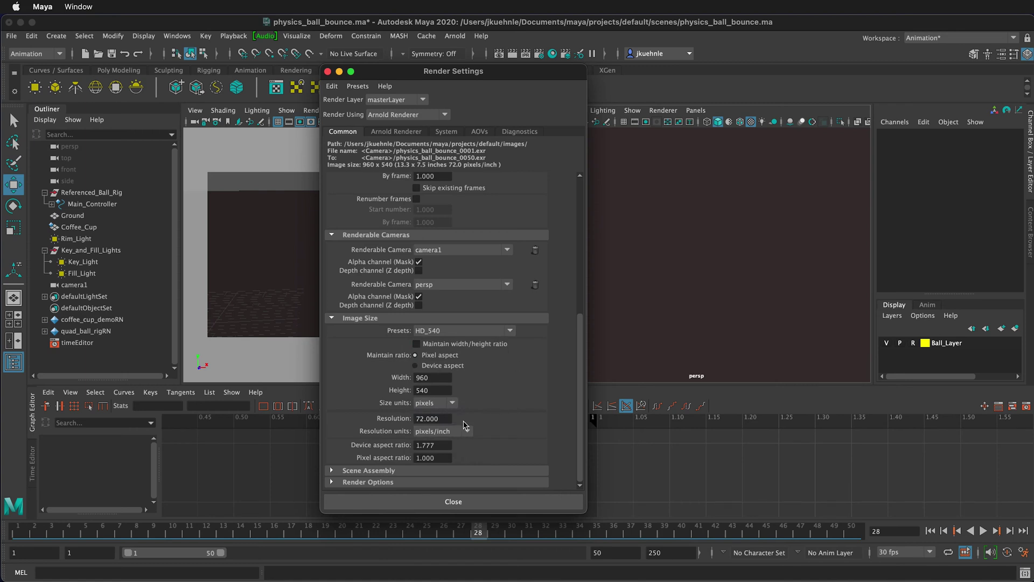
pyautogui.scroll(2, 337, 226)
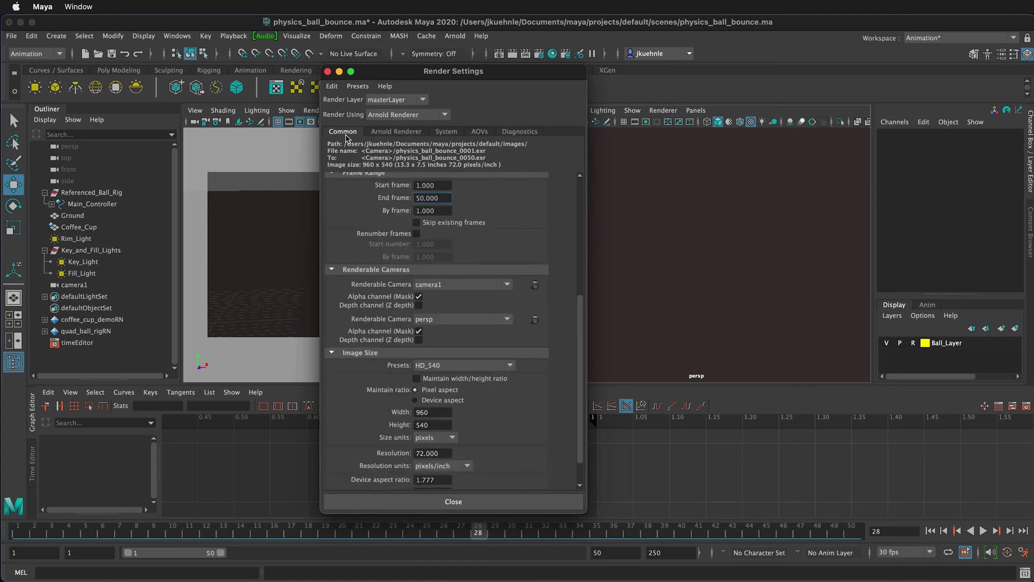
pyautogui.click(393, 132)
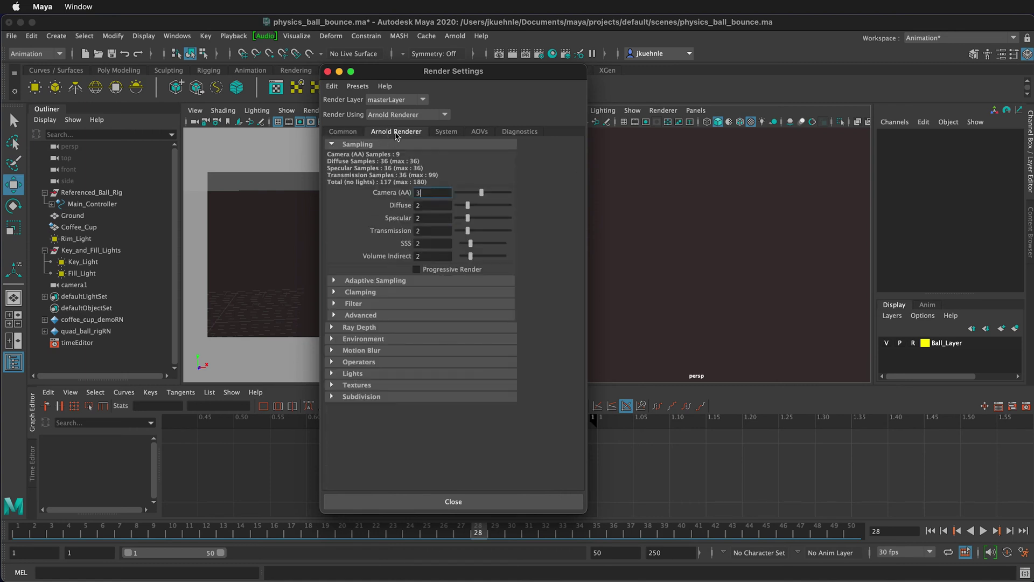
pyautogui.click(435, 192)
pyautogui.doubleClick(418, 192)
pyautogui.write('4')
pyautogui.click(439, 206)
pyautogui.doubleClick(416, 192)
pyautogui.write('3')
pyautogui.click(344, 133)
pyautogui.scroll(-5, 415, 251)
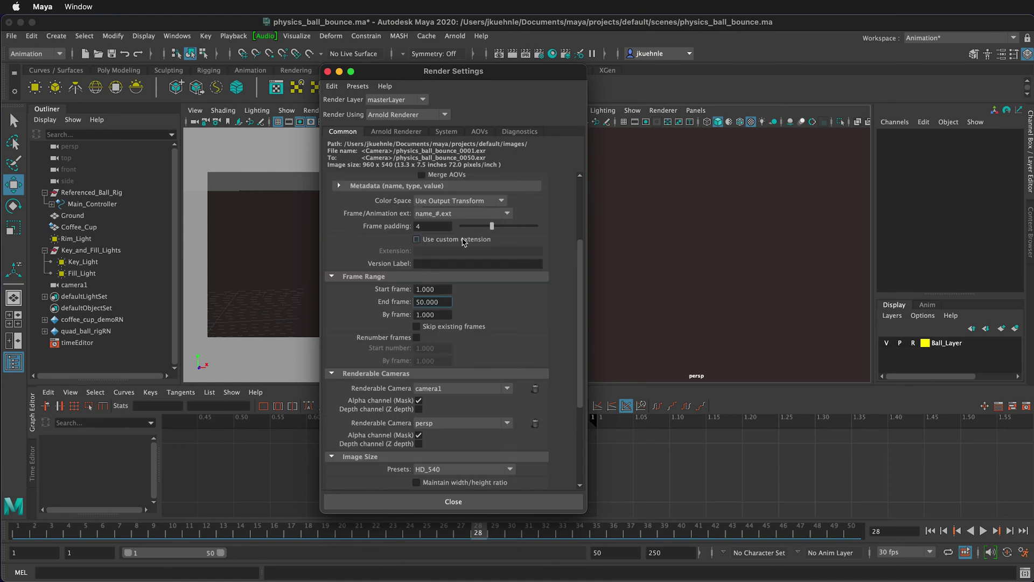
# Close Render Settings and run an Arnold test render of frame 28
pyautogui.click(446, 502)
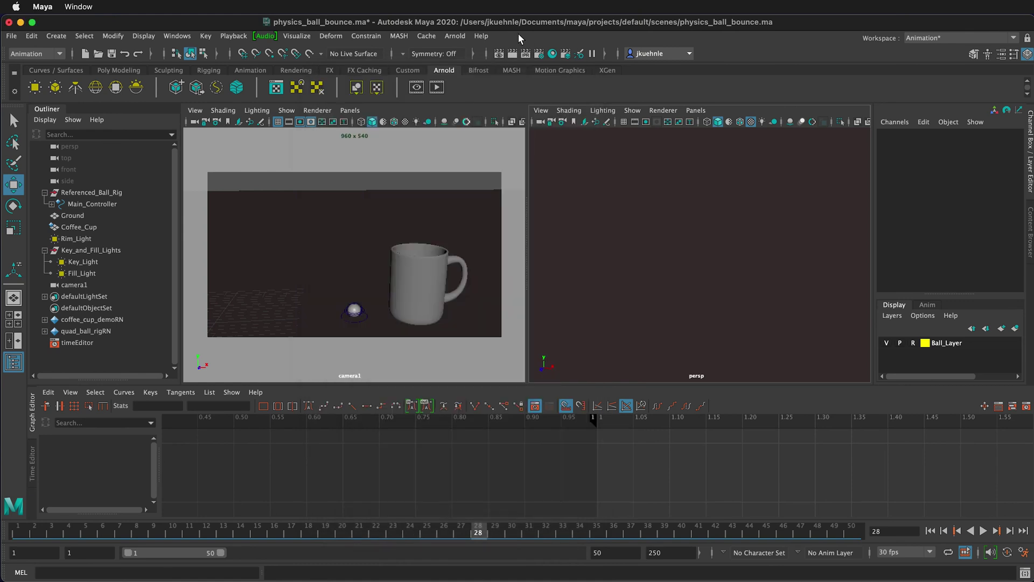
pyautogui.click(513, 54)
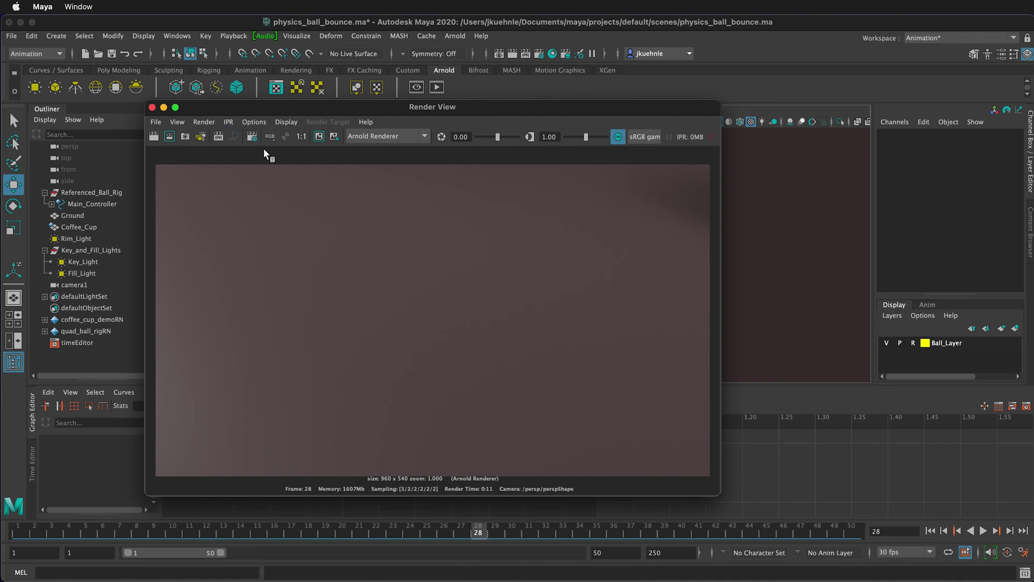
# In Render Sequence options, set camera1 as the current camera and browse for an output folder
pyautogui.click(209, 124)
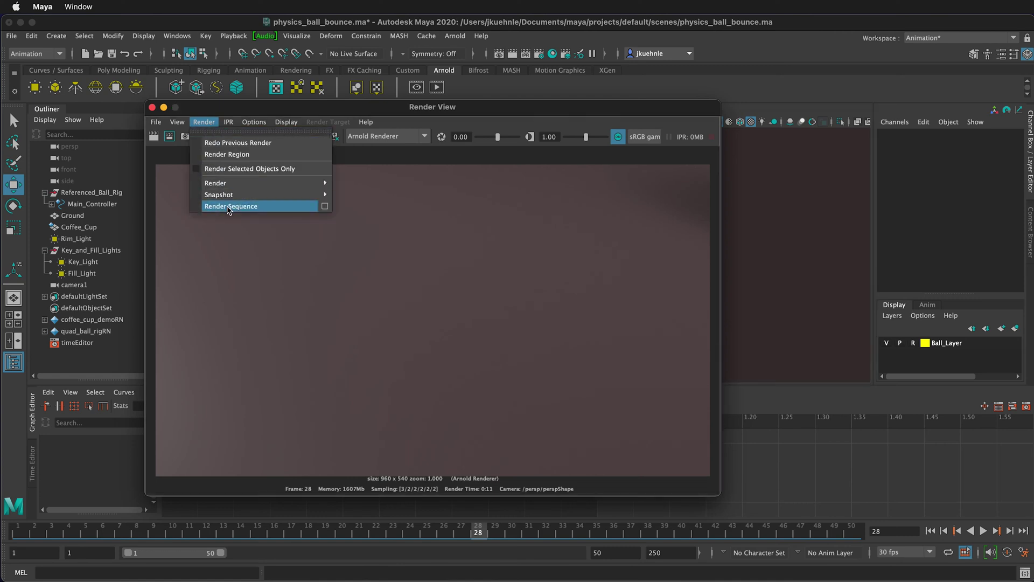
pyautogui.click(324, 207)
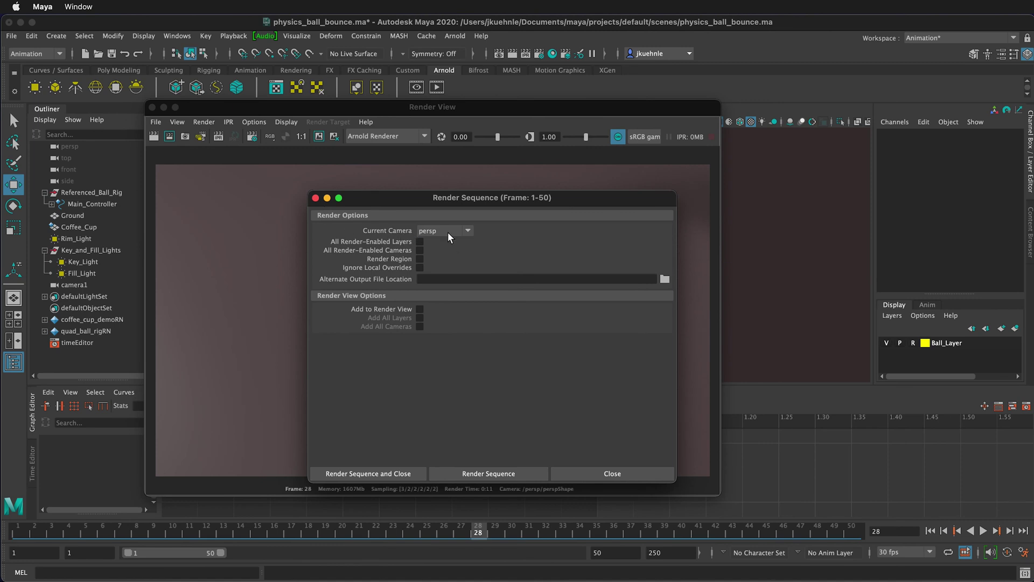
pyautogui.click(474, 232)
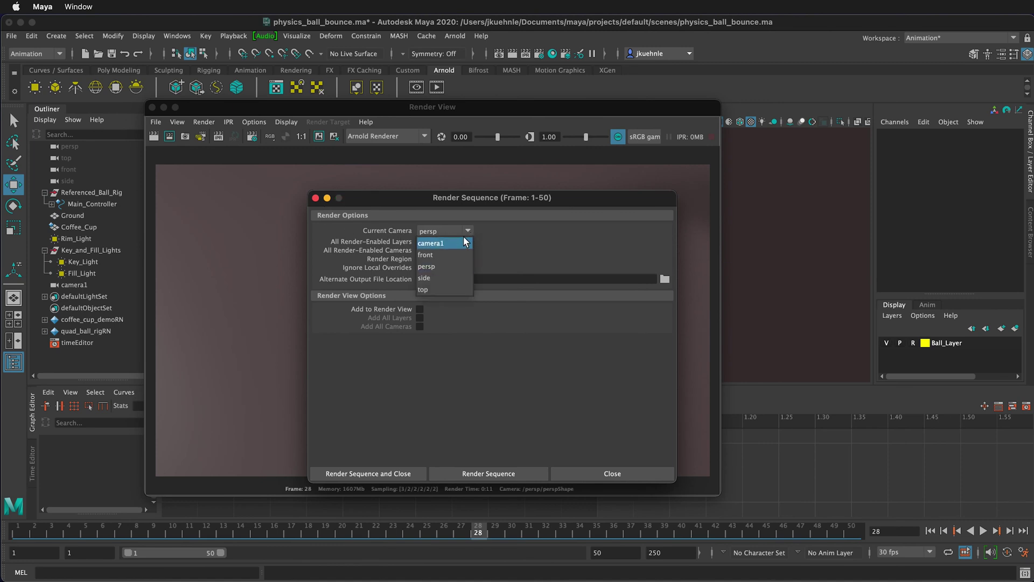
pyautogui.click(457, 240)
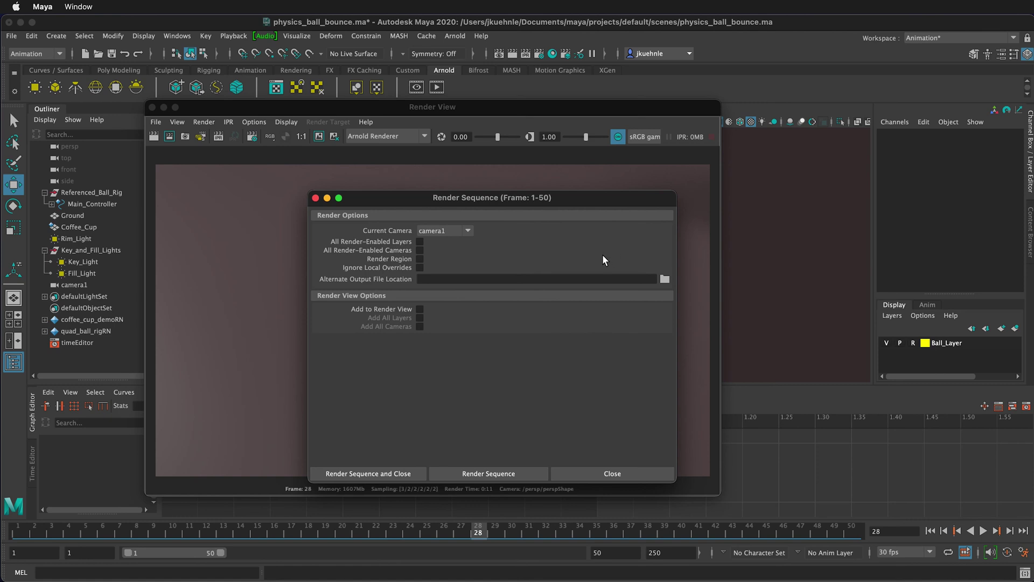
pyautogui.click(664, 279)
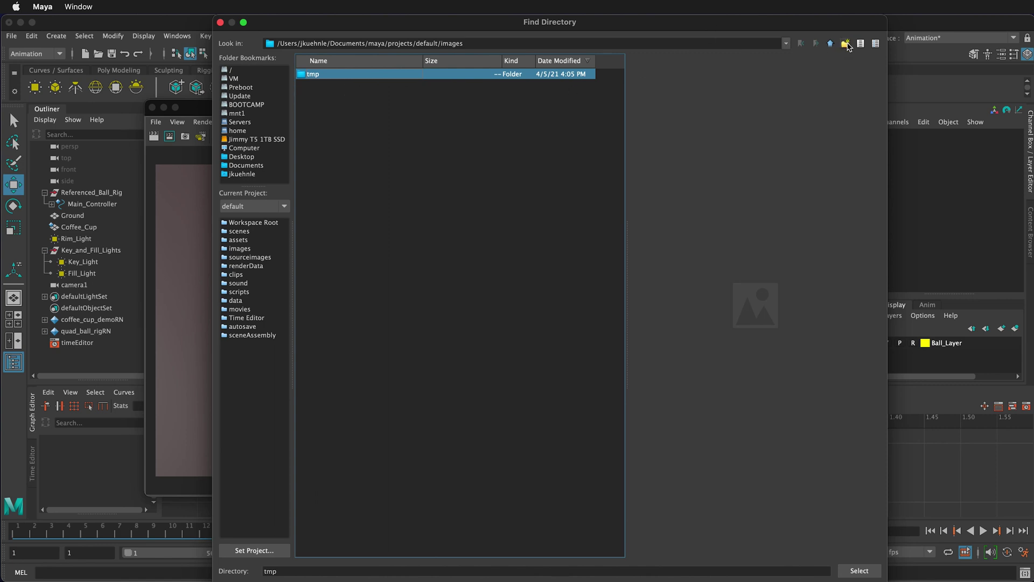
# Create a camera1 folder inside images and select it as the alternate output location
pyautogui.click(846, 45)
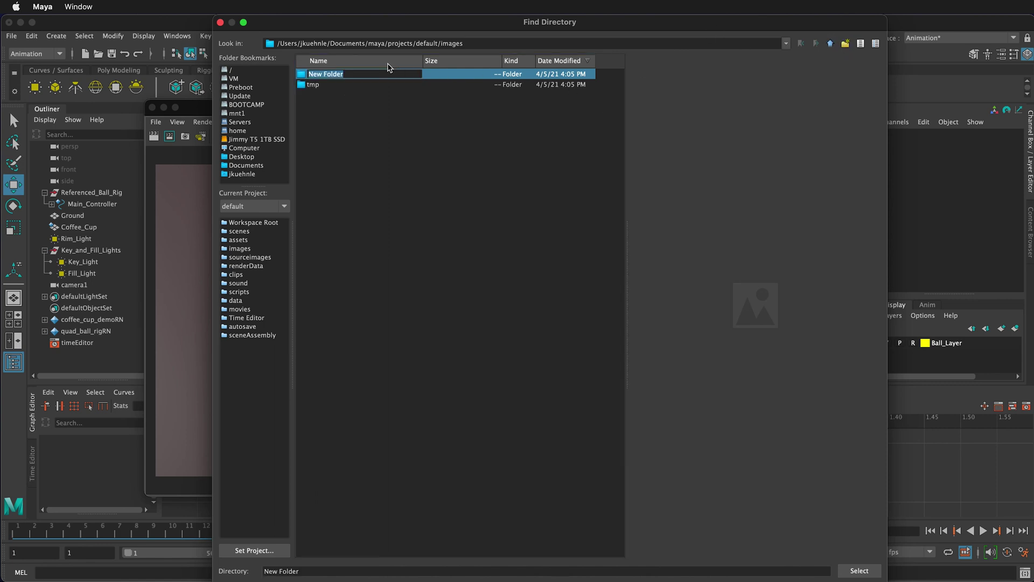
pyautogui.write('camera1')
pyautogui.press('Return')
pyautogui.doubleClick(299, 75)
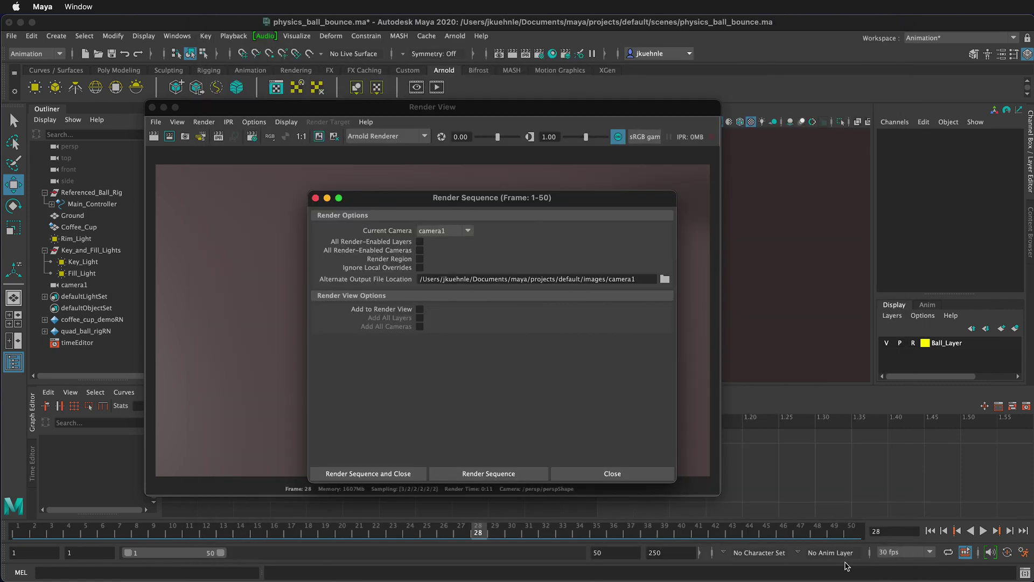
pyautogui.click(852, 566)
# Start rendering the frames 1–50 sequence and move the dialog aside to watch it
pyautogui.click(490, 475)
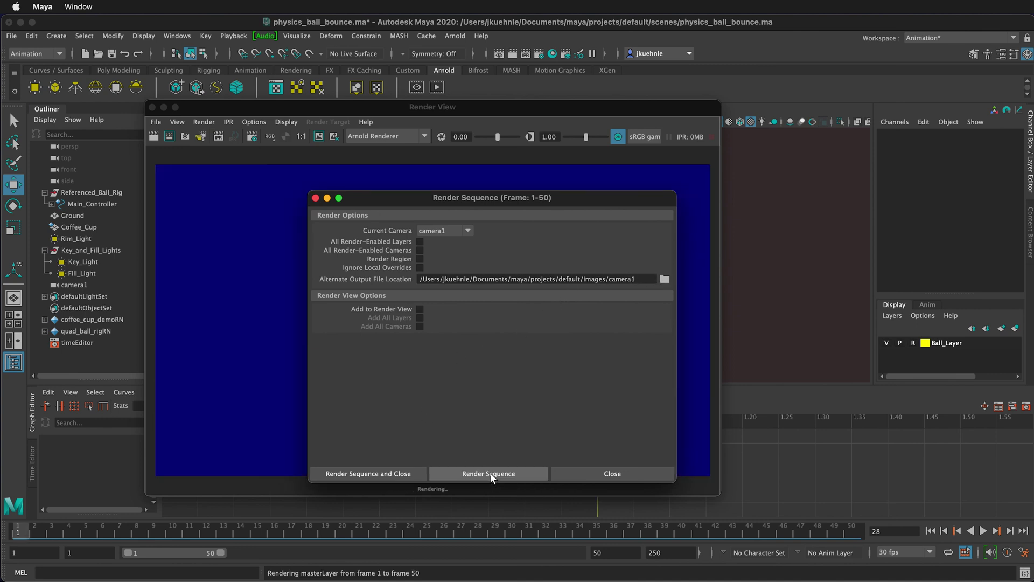
pyautogui.moveTo(444, 198); pyautogui.dragTo(800, 209)
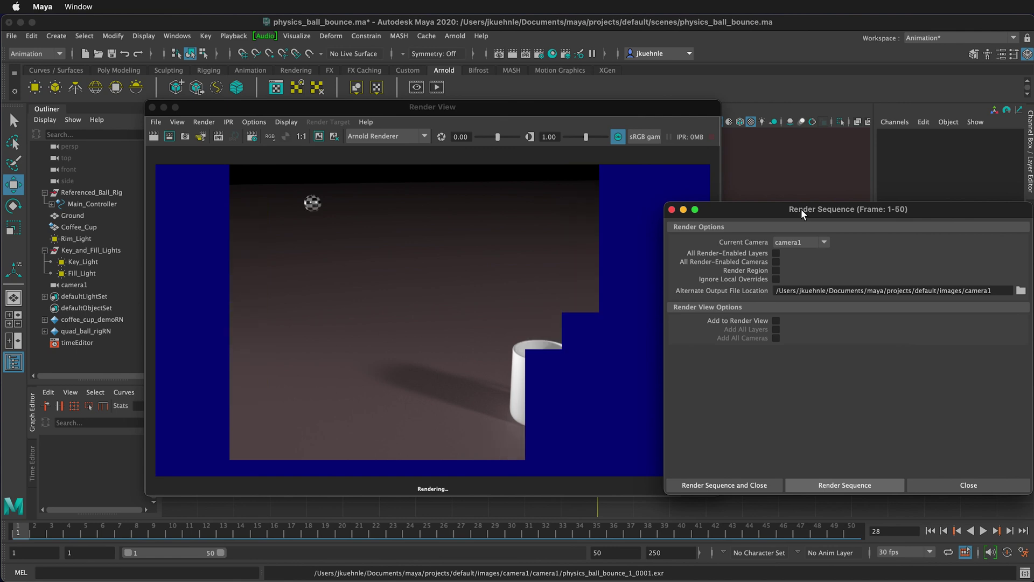